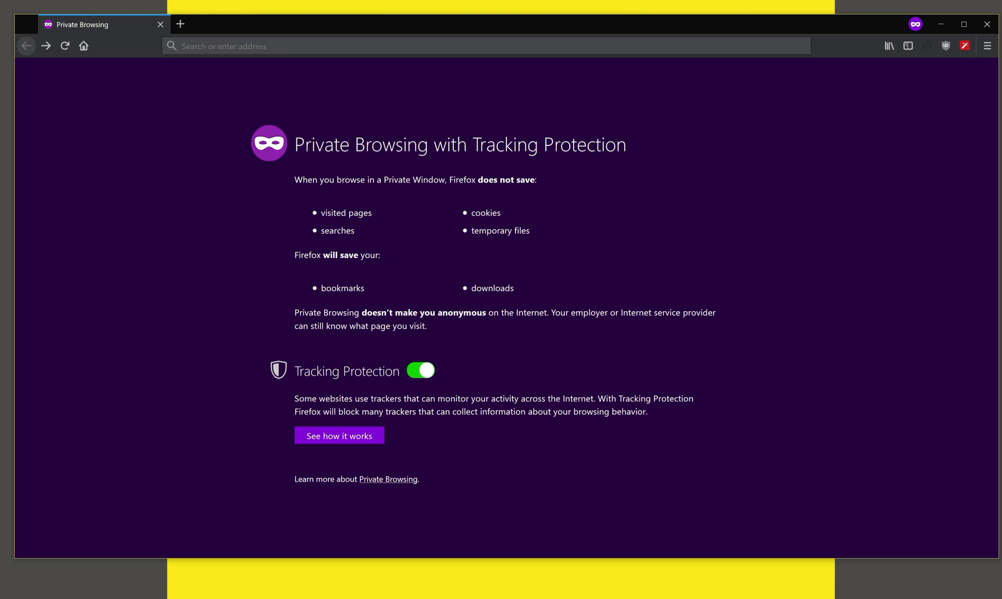
Step: Enter the server address 54.152.110.70:12345 in Firefox's address bar
click(290, 47)
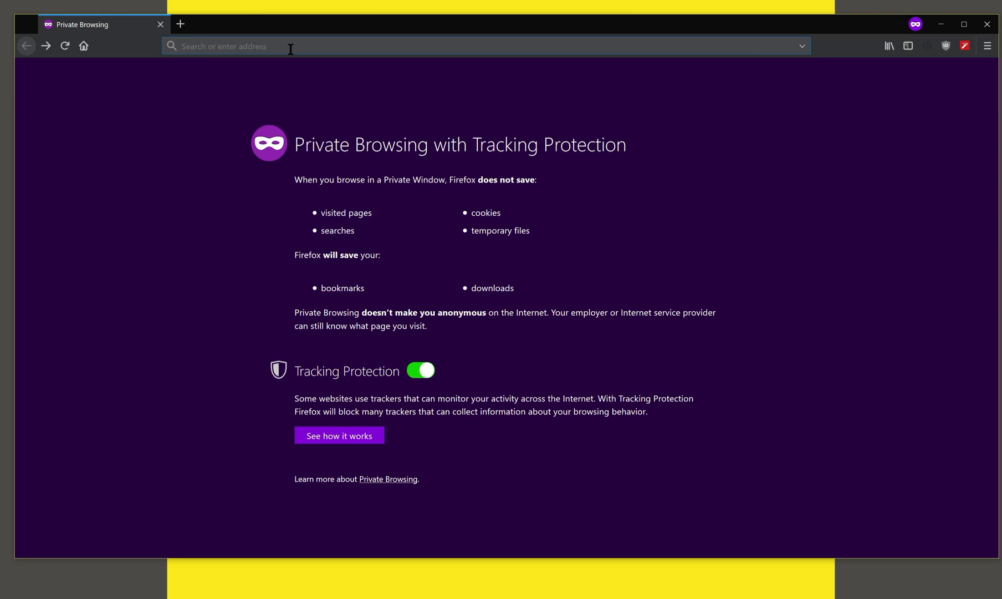
text(54.152.110.70)
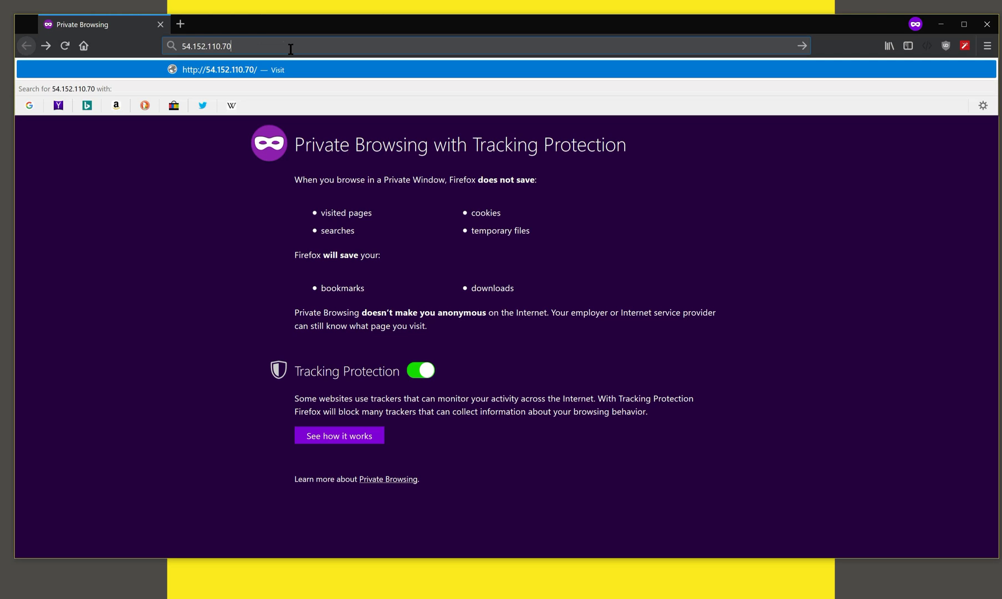
text(:12345)
Step: Load the Driverless AI server page and scroll down through the evaluation agreement
key(Return)
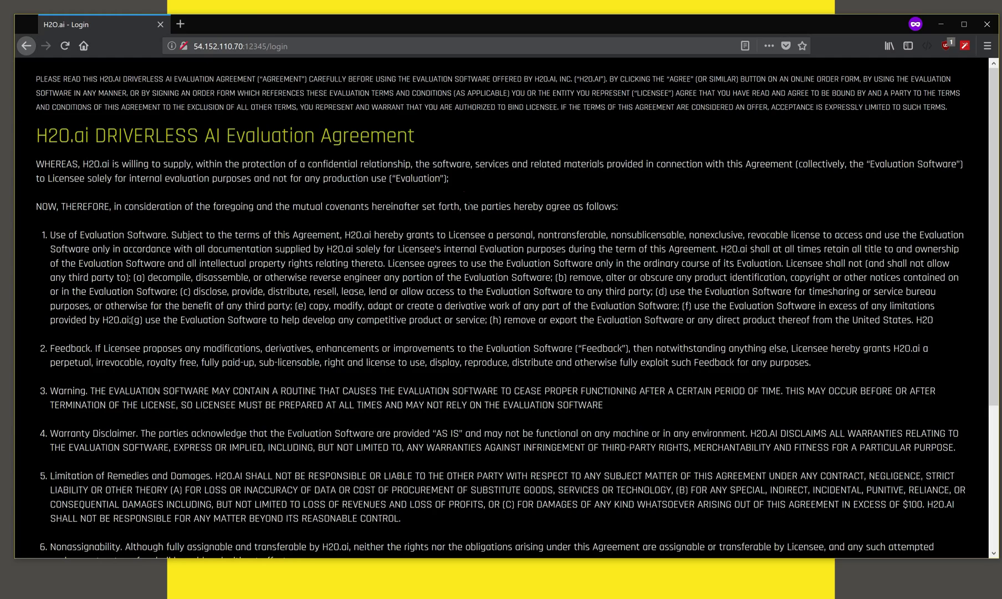
scroll(468, 205, down, 3)
scroll(469, 205, down, 3)
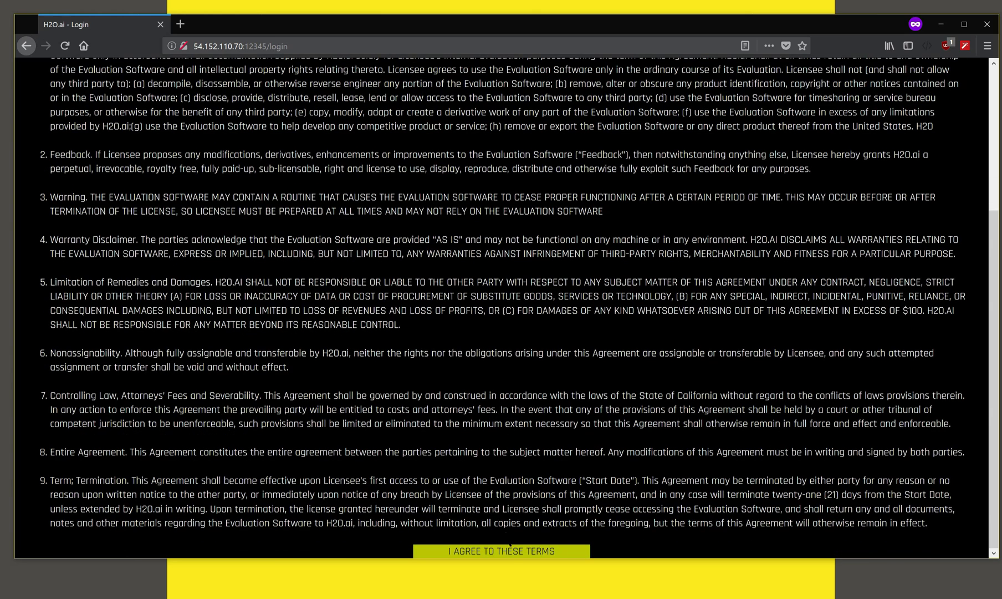
Step: Accept the agreement, sign in as admin, and bring up the empty License Key field
click(511, 552)
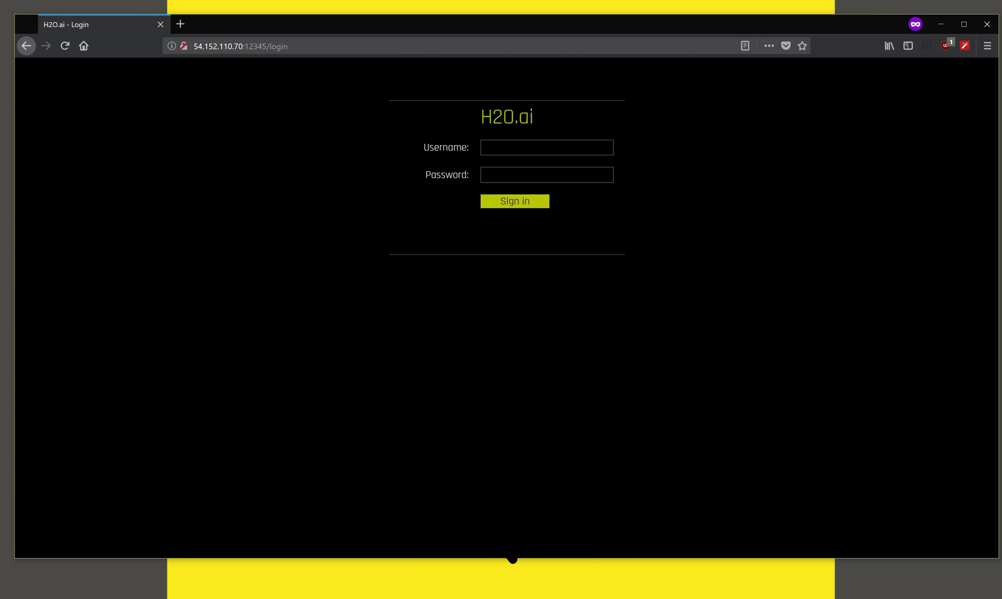
click(530, 149)
text(admin)
key(Tab)
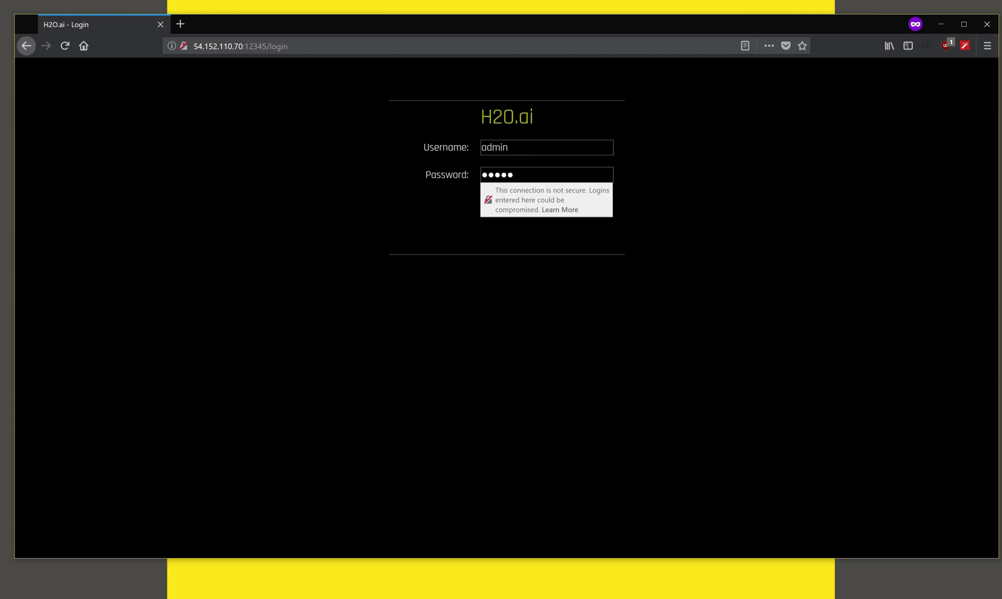
key(Return)
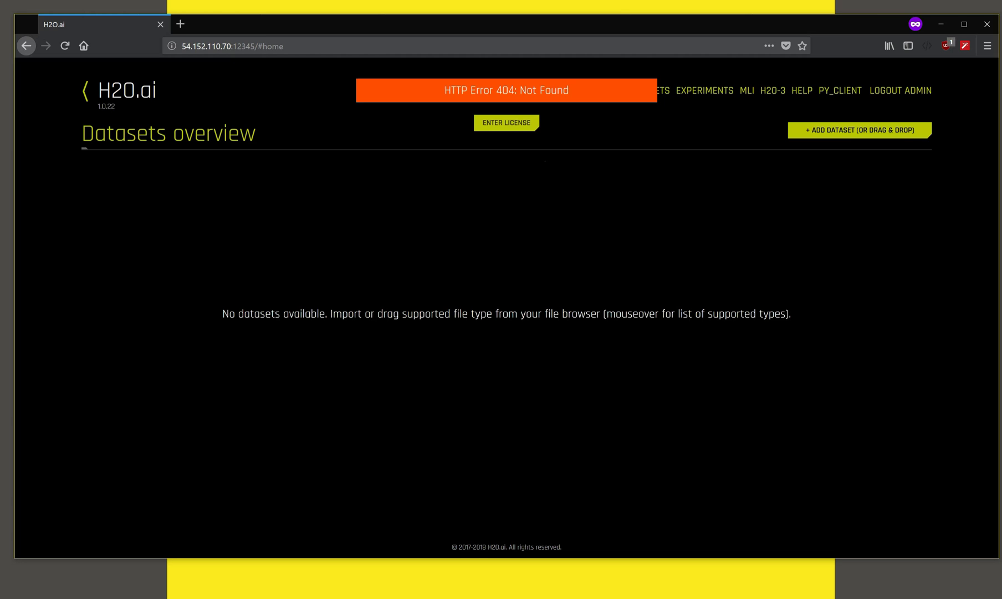
click(517, 125)
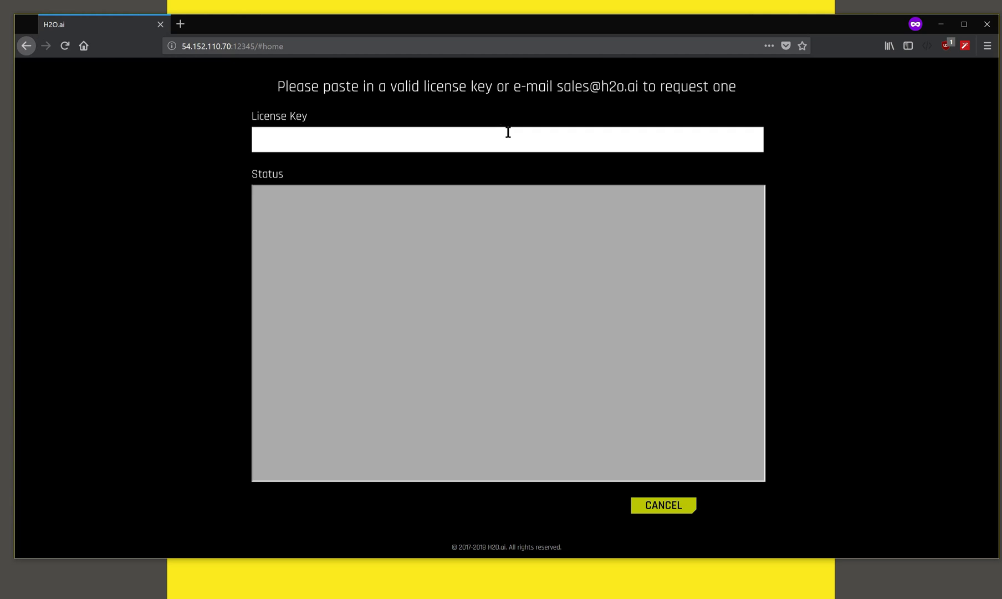
click(507, 132)
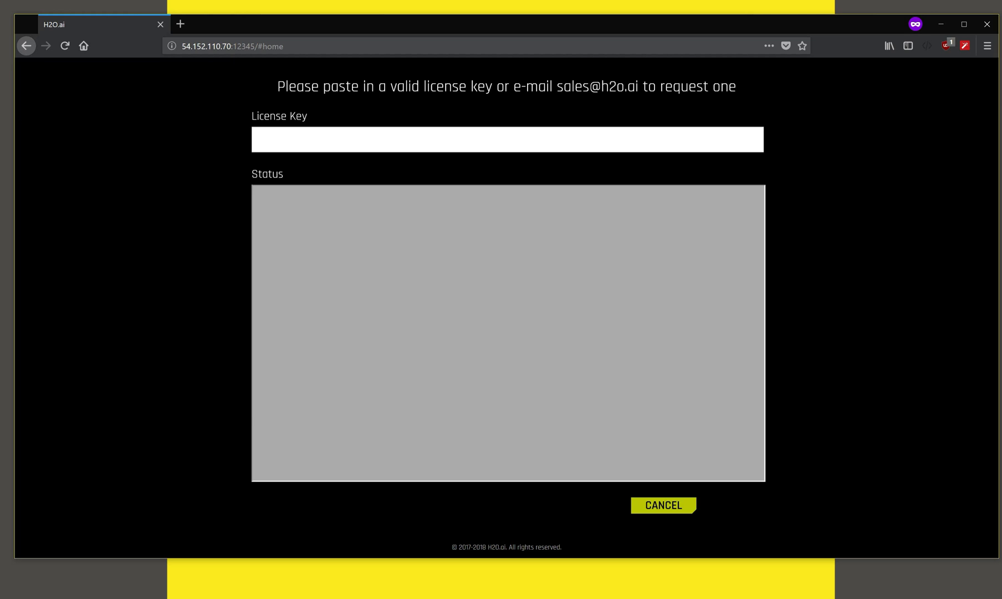
Step: Select and copy the full license key from the H2O Driverless AI Trial email in Gmail
key(alt+Tab)
scroll(522, 383, down, 10)
scroll(522, 382, down, 14)
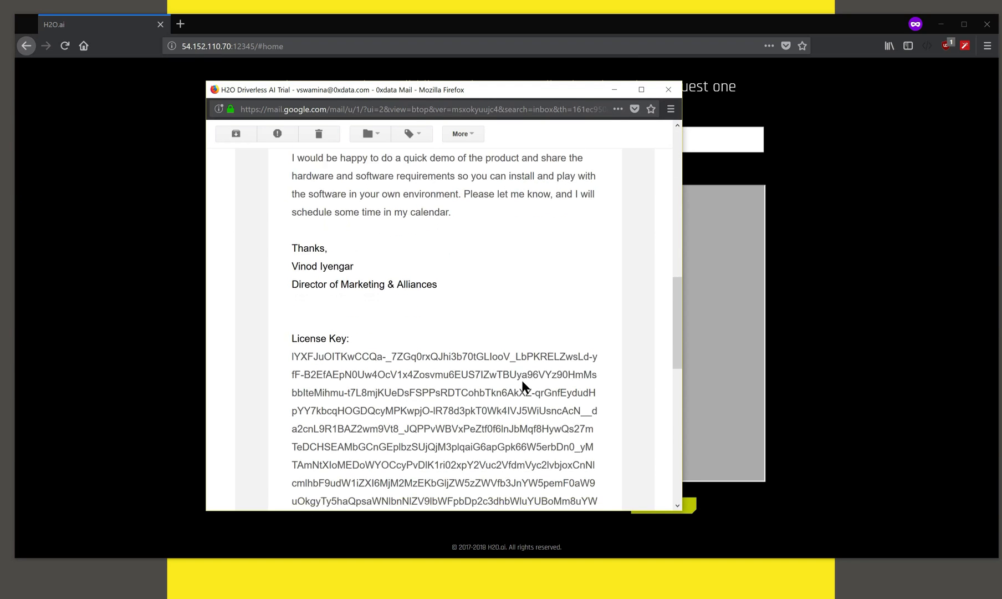
scroll(523, 383, down, 1)
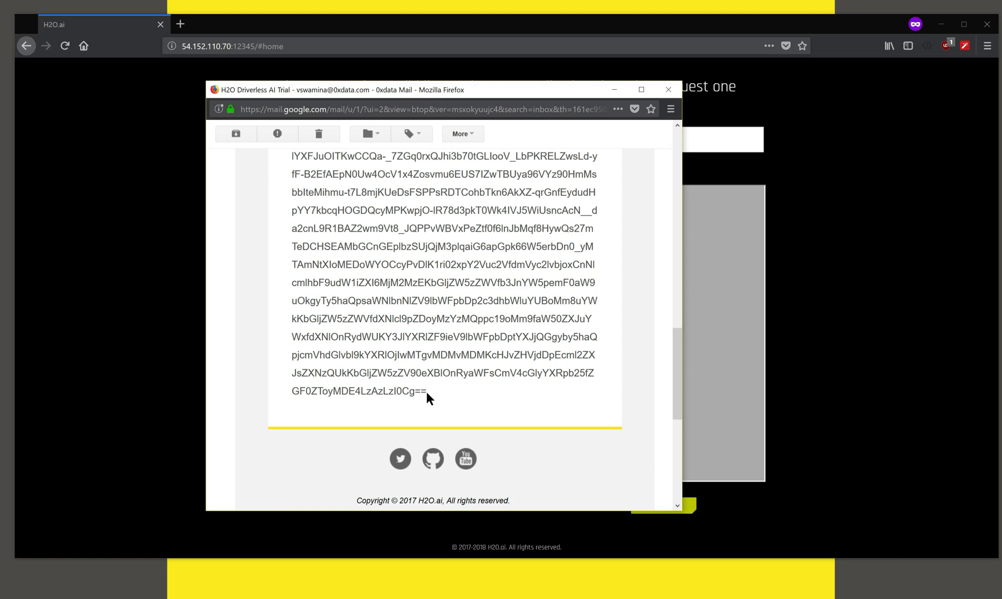
scroll(427, 393, up, 1)
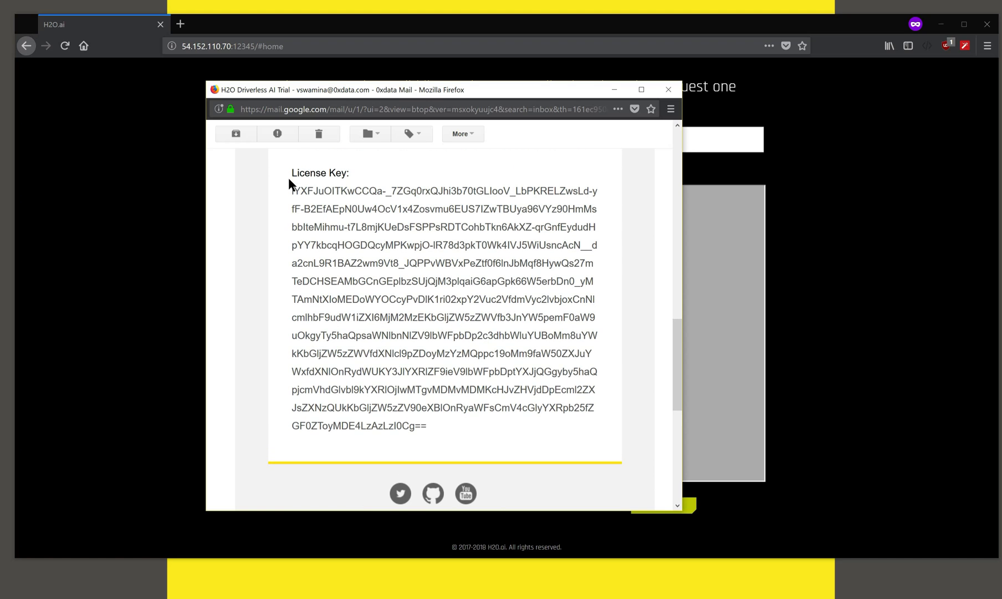
drag(291, 191, 448, 435)
Step: Paste the copied trial license key into the License Key field and save it
key(alt+Tab)
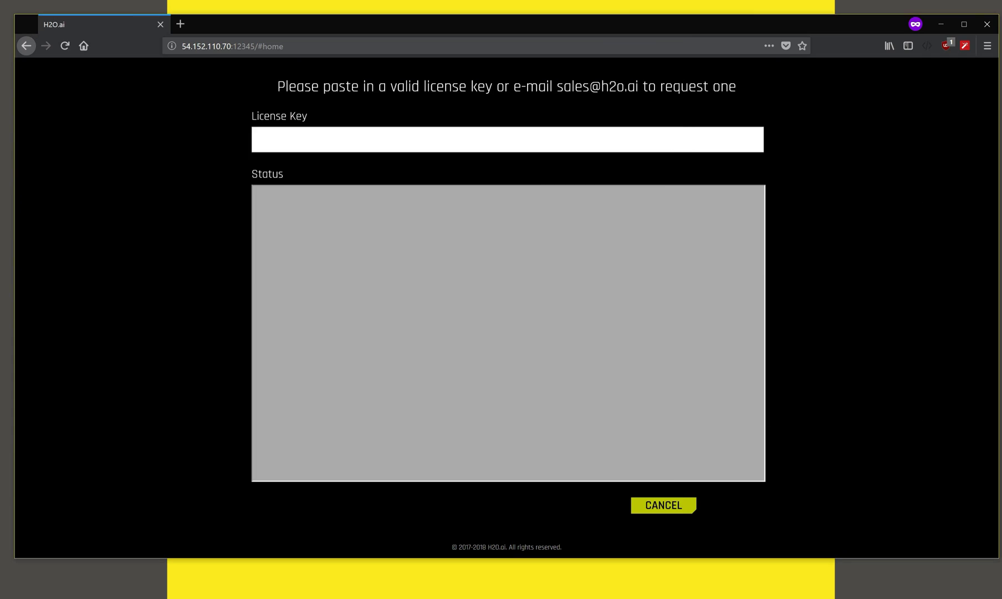
key(ctrl+v)
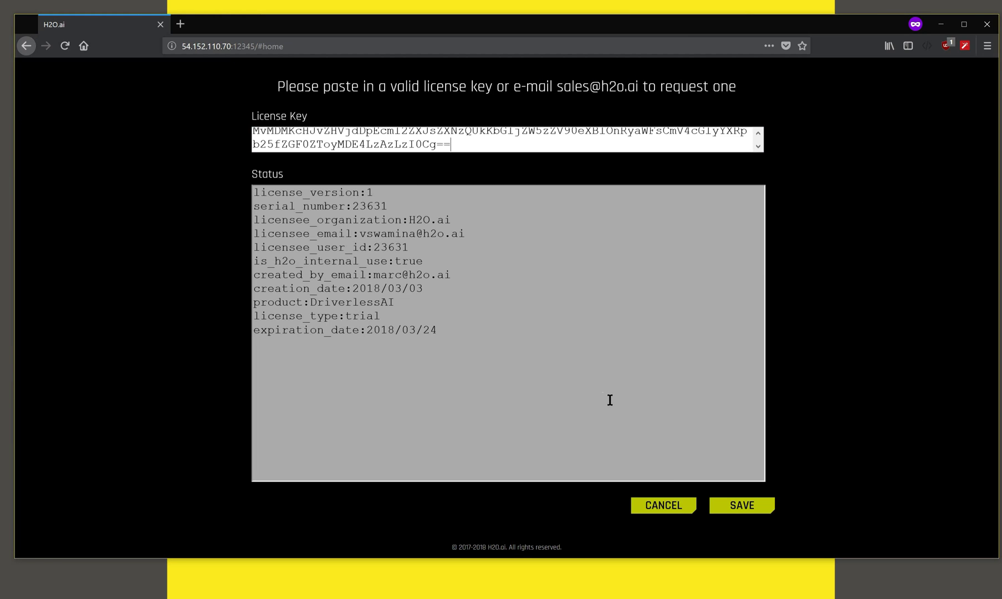
click(745, 507)
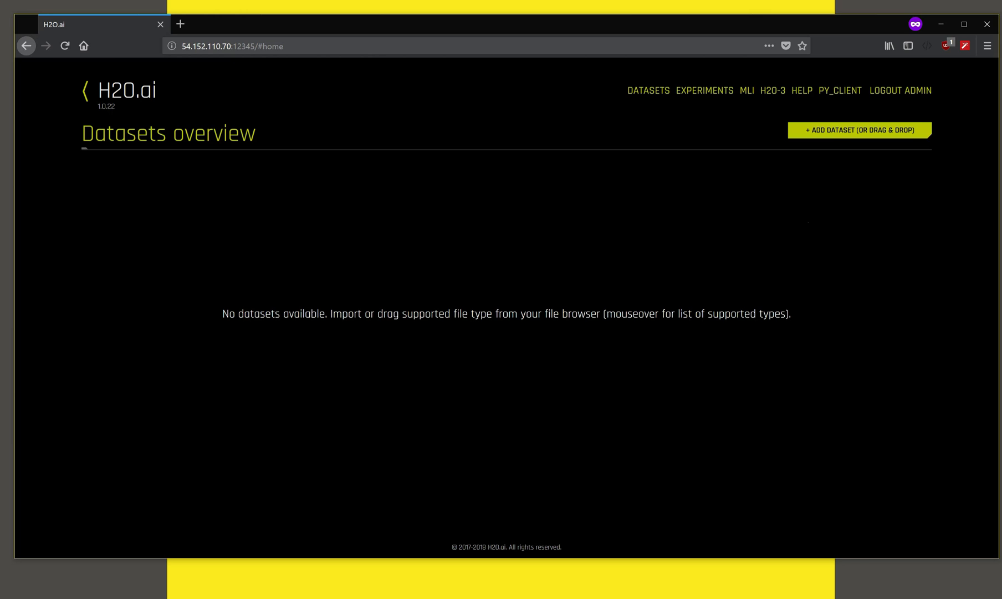
Step: Import CreditCard-train.csv from the server file system
click(830, 133)
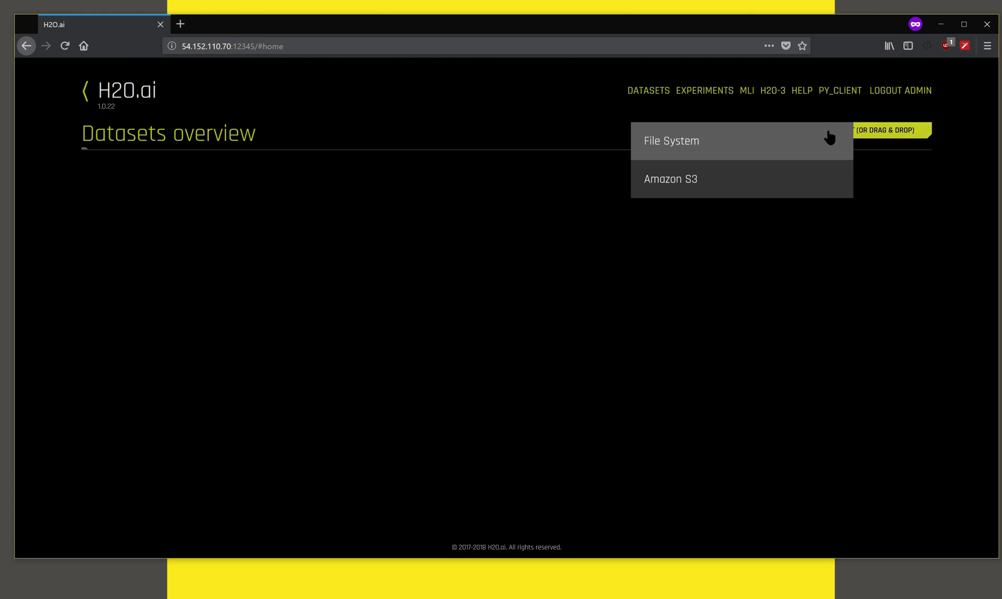
click(686, 144)
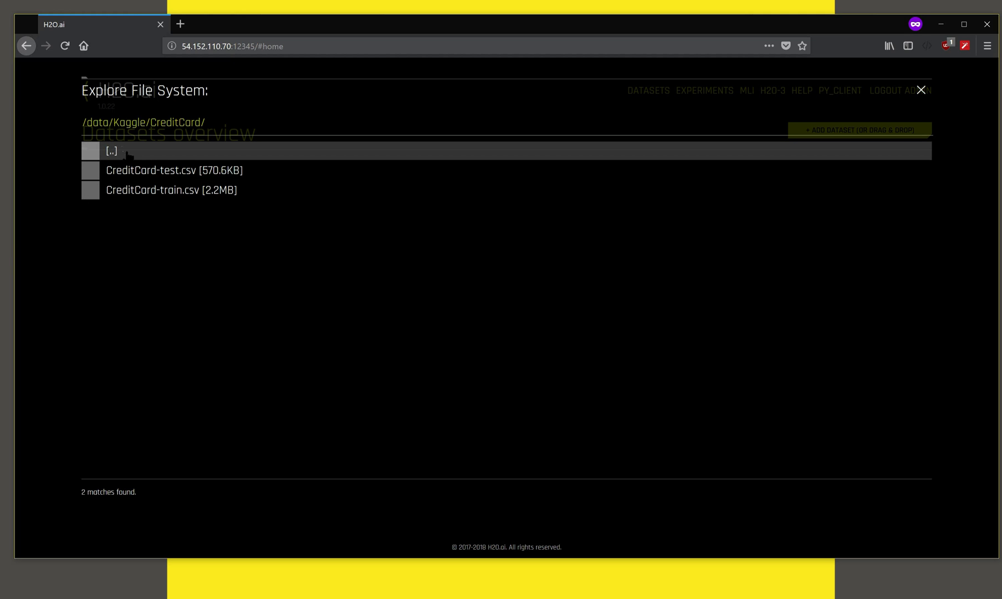
click(92, 193)
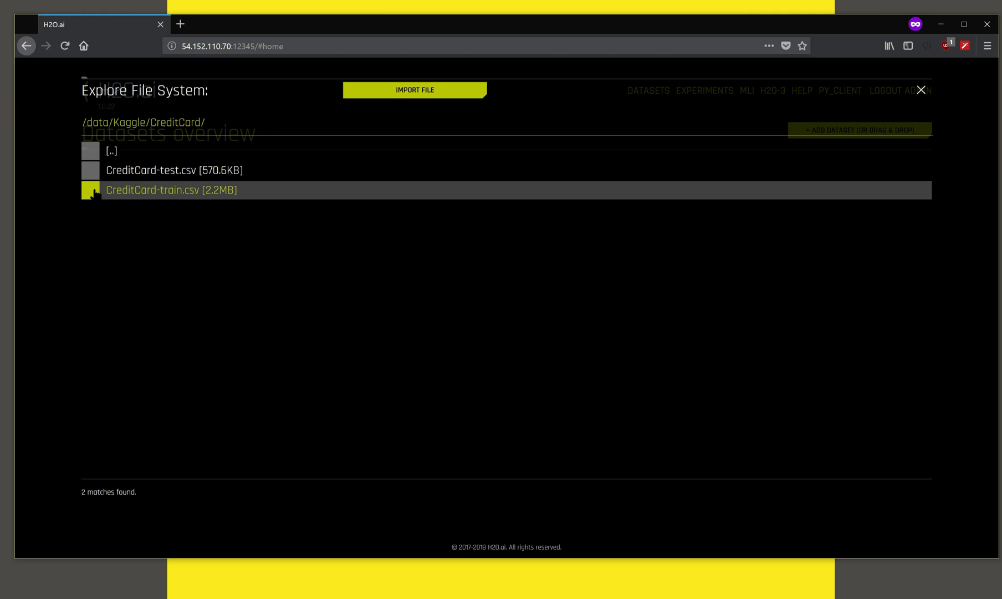
click(402, 92)
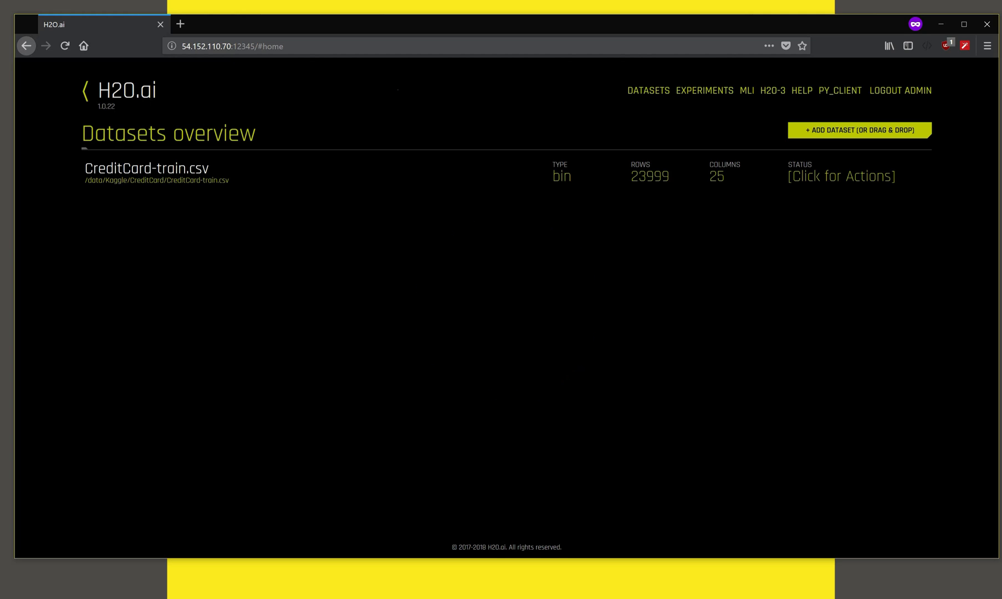
Step: Import CreditCard-test.csv from the server file system
click(821, 131)
click(710, 155)
click(97, 174)
click(416, 90)
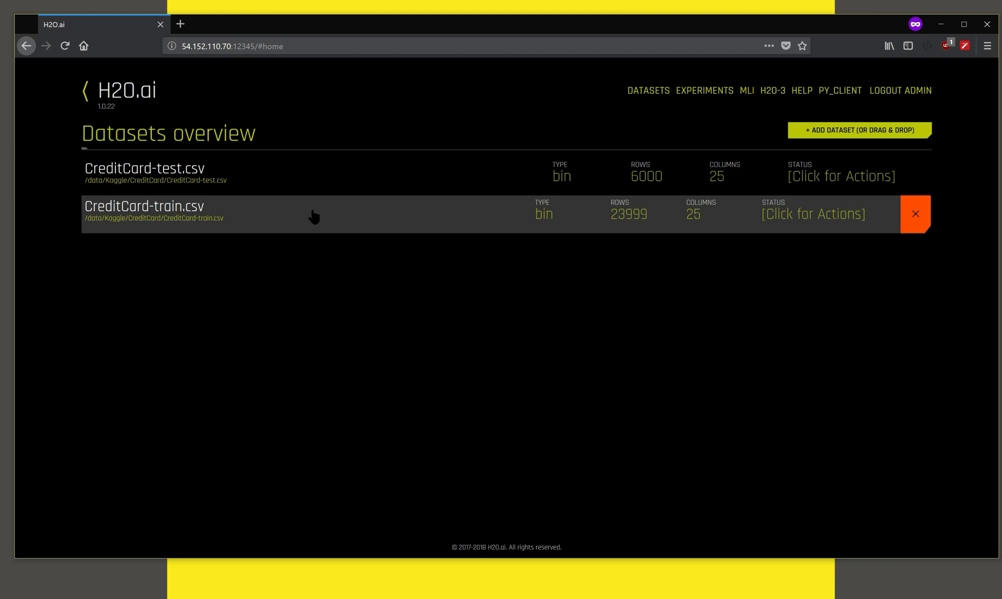
Step: Choose Visualize from the CreditCard-train.csv row's actions to display its charts
click(314, 216)
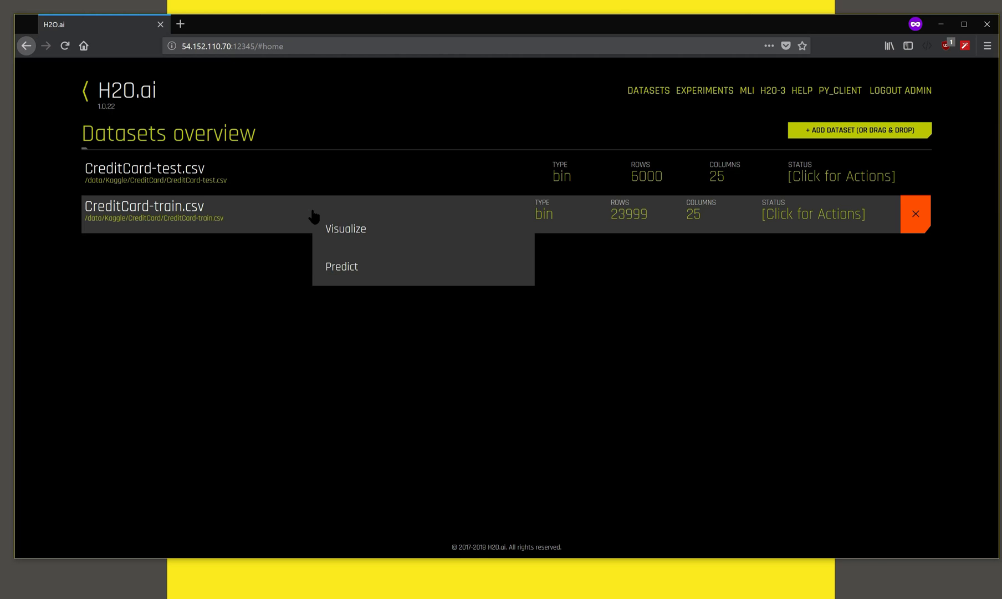
click(353, 237)
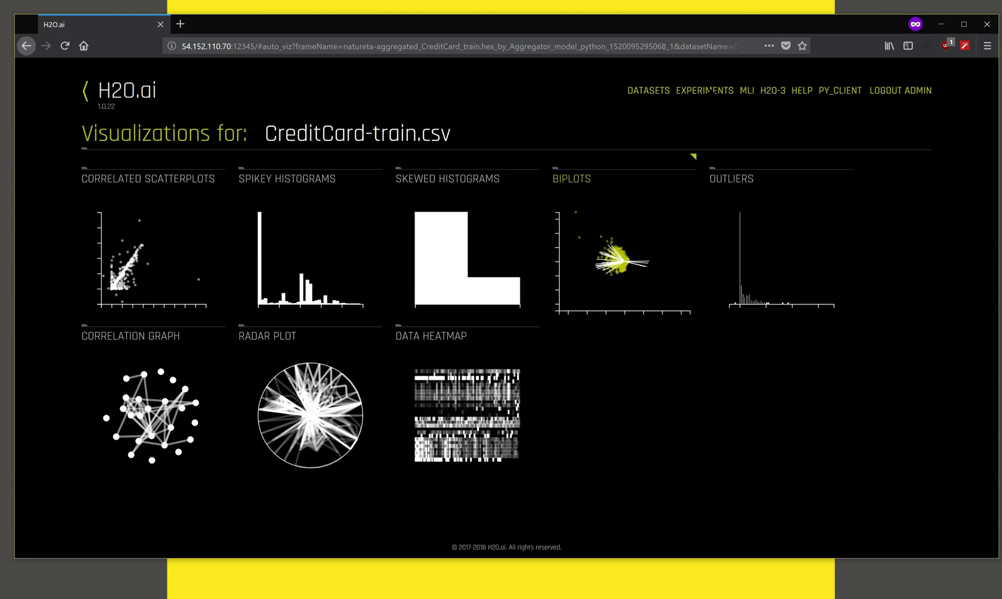
Step: Start a new experiment using CreditCard-train.csv as the training dataset
click(710, 89)
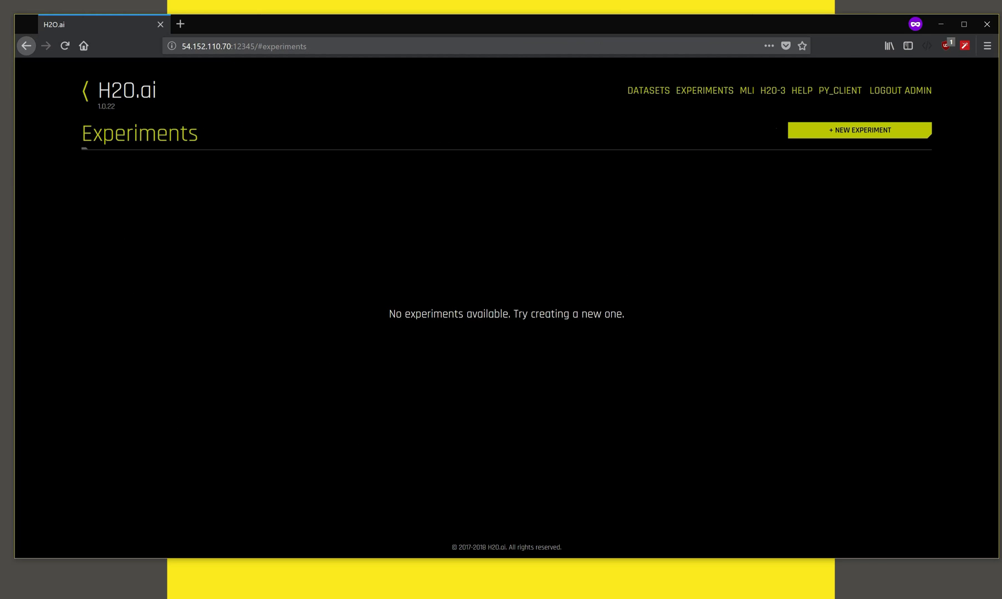
click(833, 131)
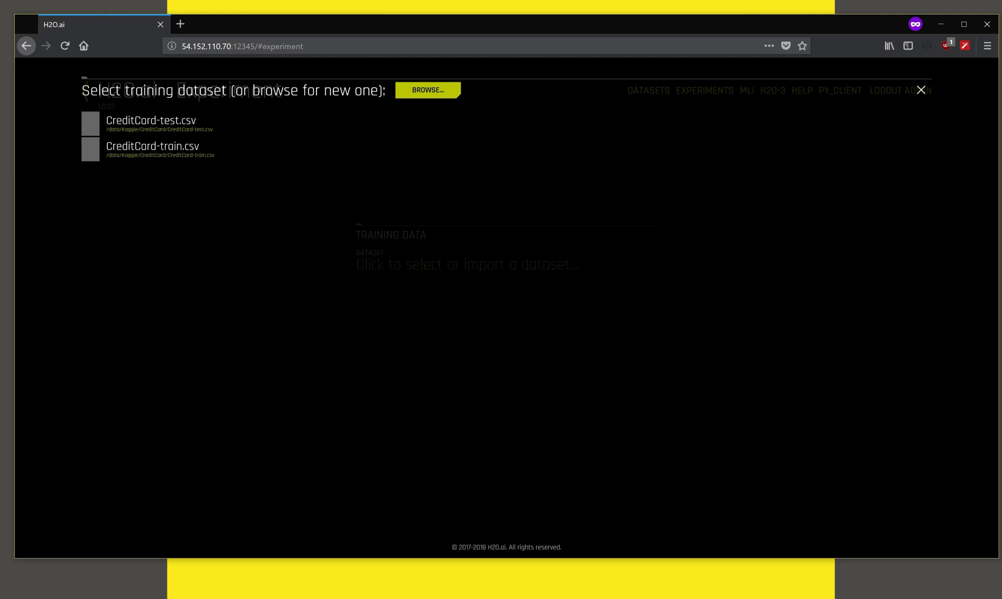
click(90, 153)
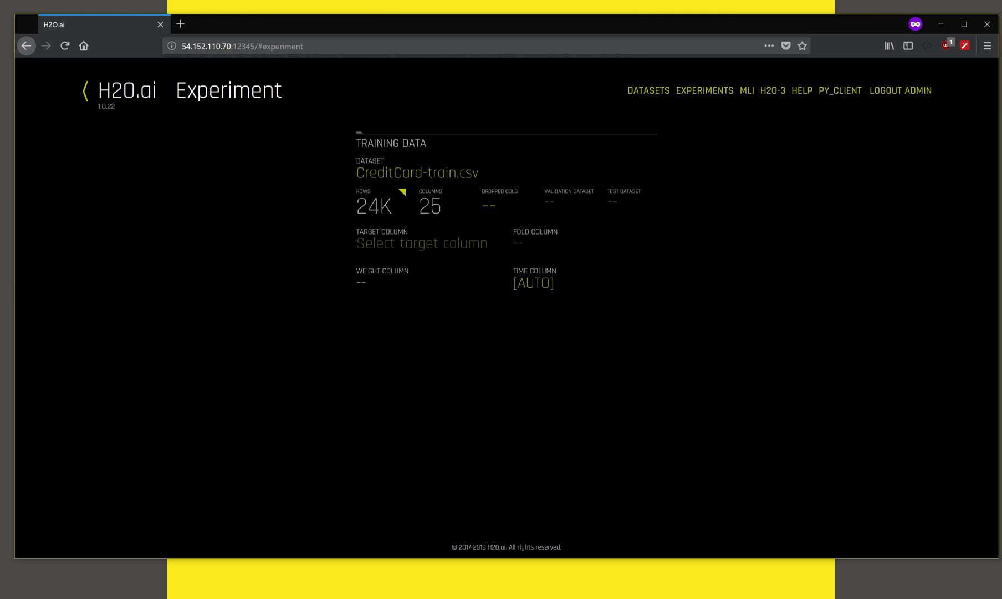
mouse_move(402, 192)
Step: Choose 'default payment next month' as the experiment's target column
click(388, 245)
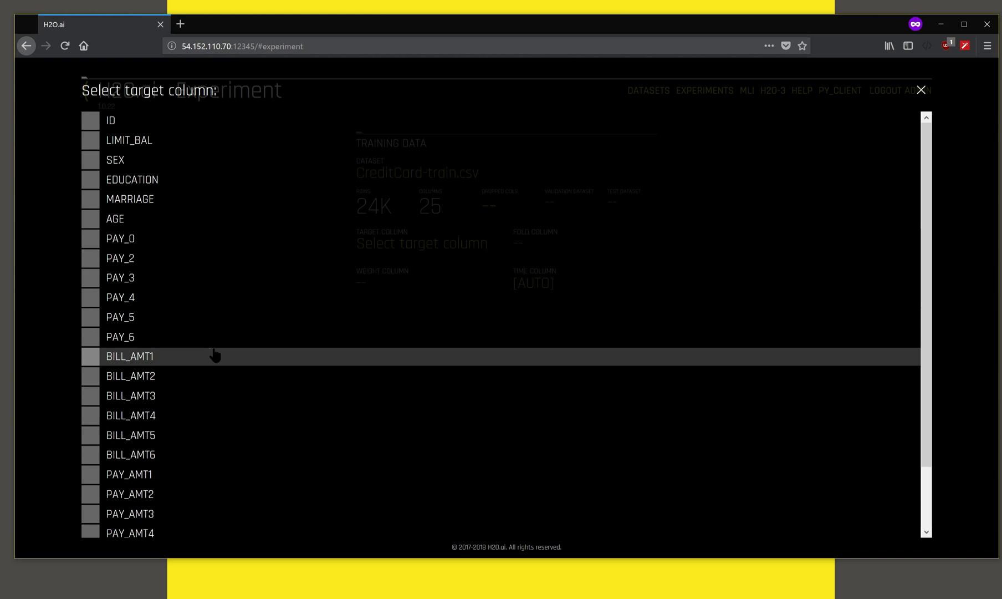
scroll(215, 355, down, 2)
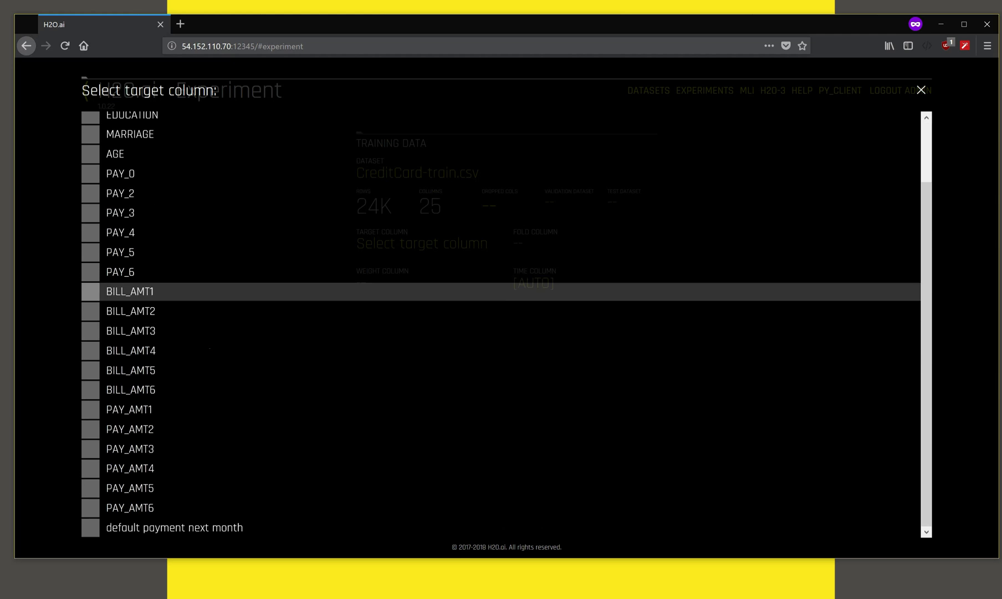
click(91, 529)
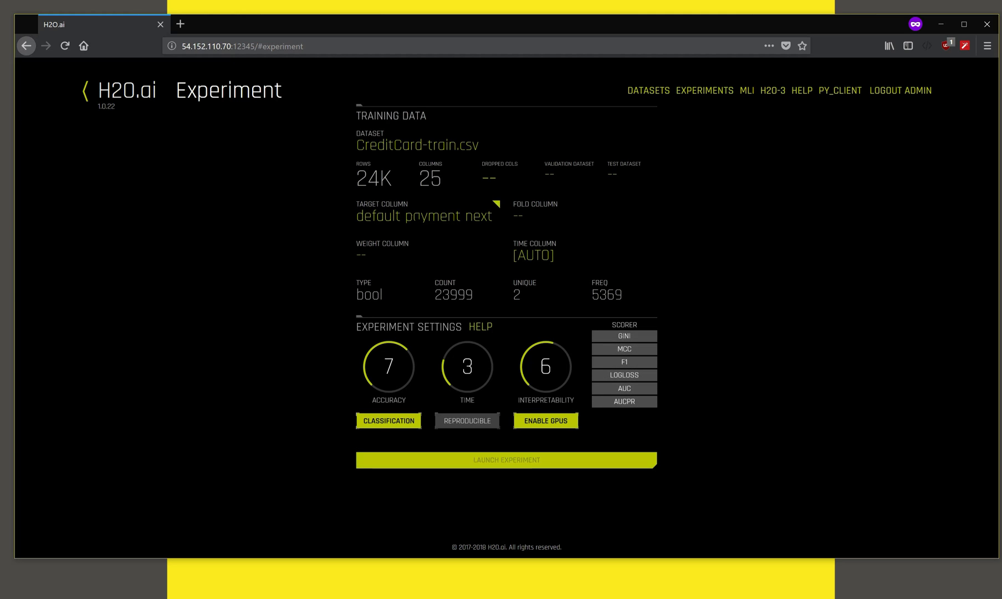
scroll(97, 343, down, 2)
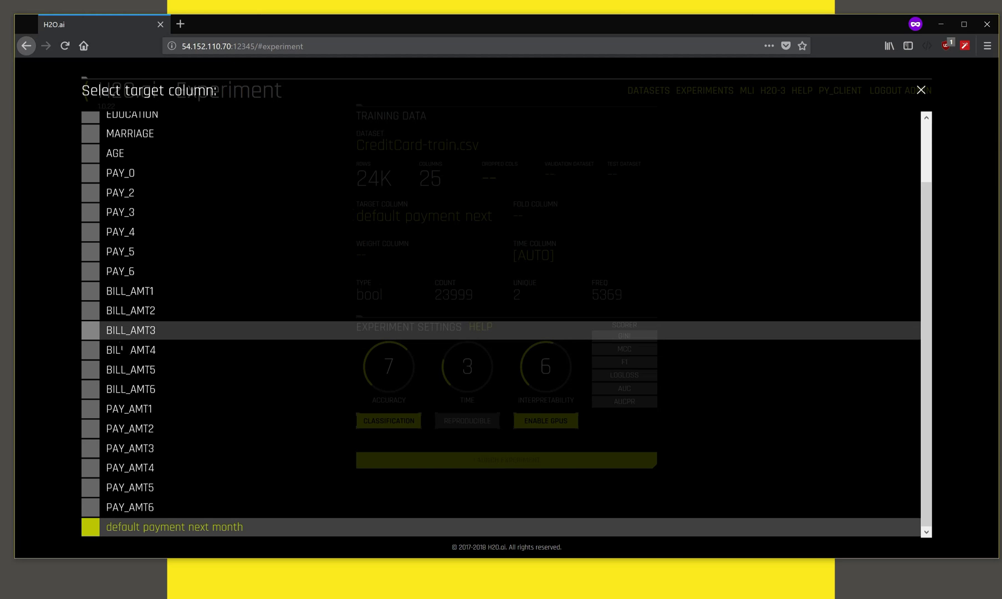
scroll(131, 251, up, 2)
scroll(132, 251, down, 2)
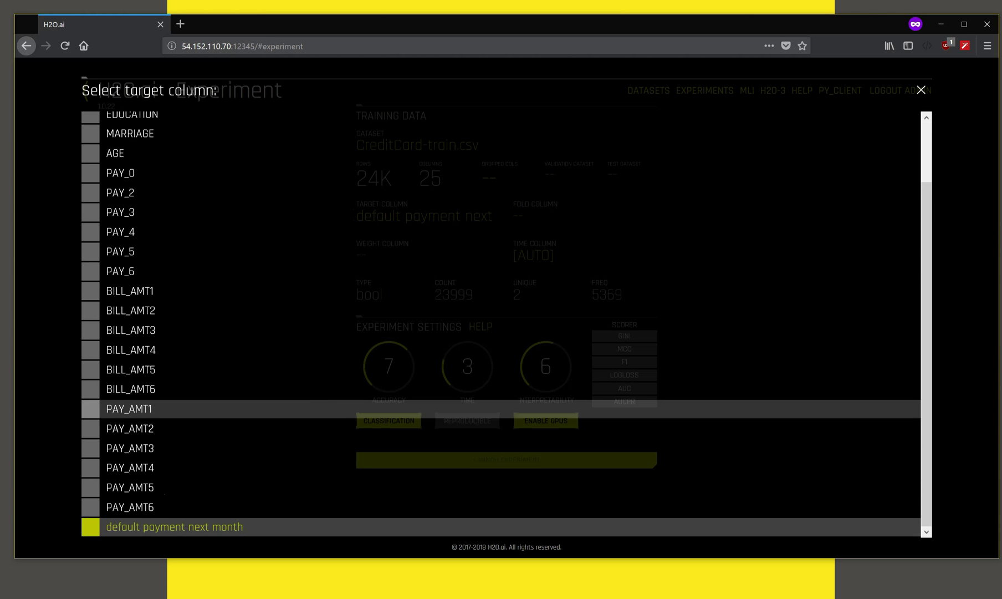
click(169, 527)
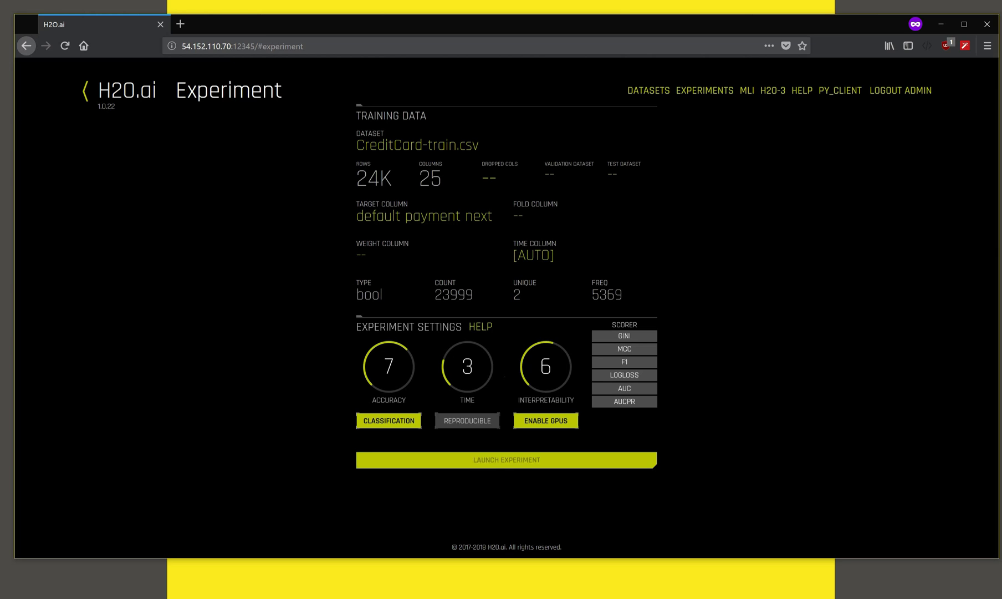
Step: Launch the experiment with default settings and switch the ROC panel to GPU Usage
click(510, 460)
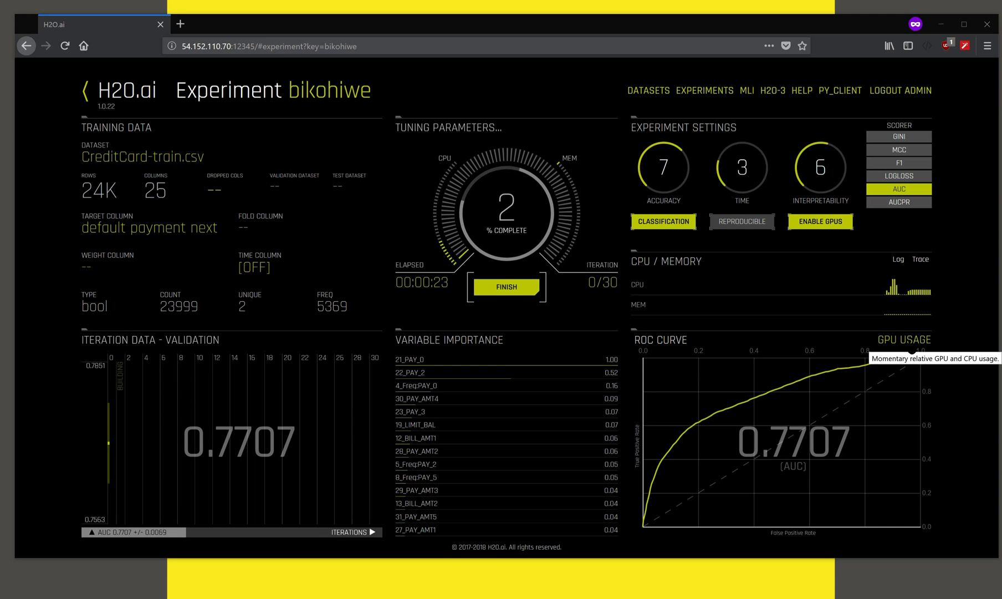
click(912, 348)
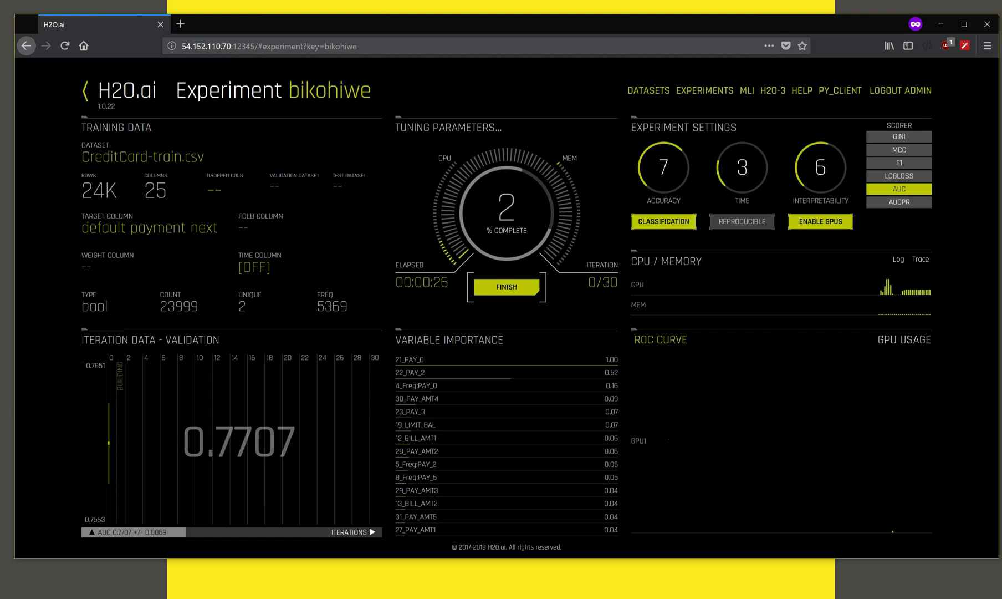